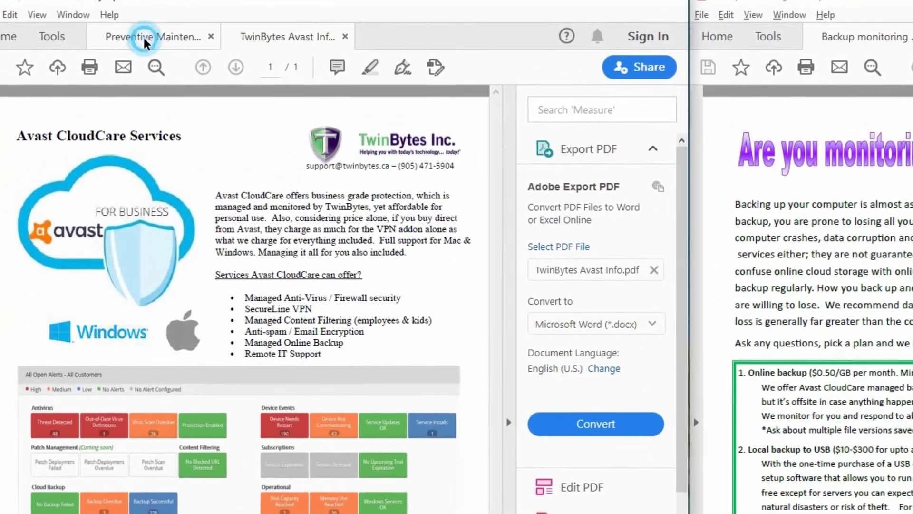
Switch back and forth between the Preventive Maintenance Flyer and TwinBytes Avast Info tabs.
left_click(143, 36)
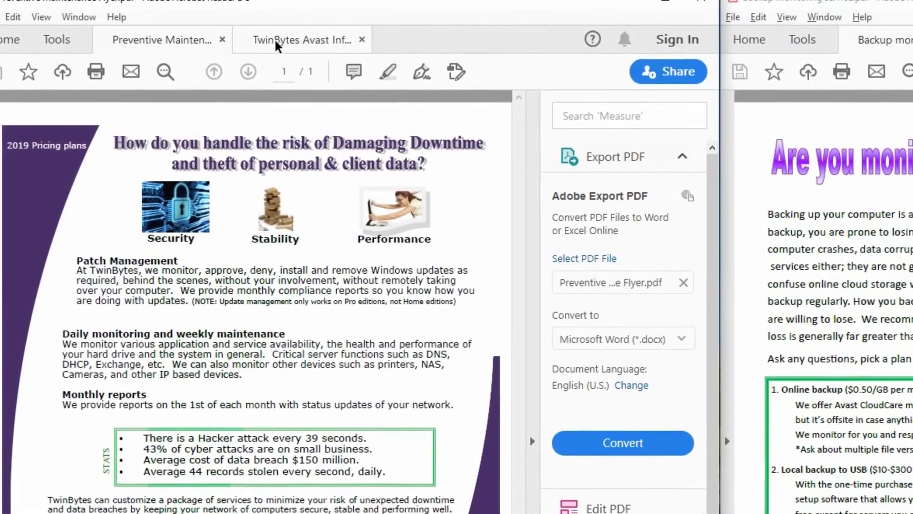
left_click(278, 39)
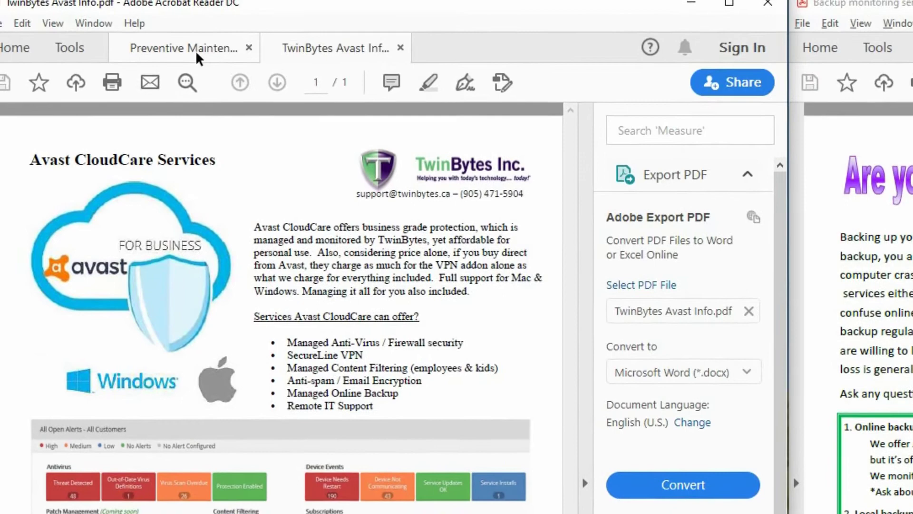
left_click(202, 53)
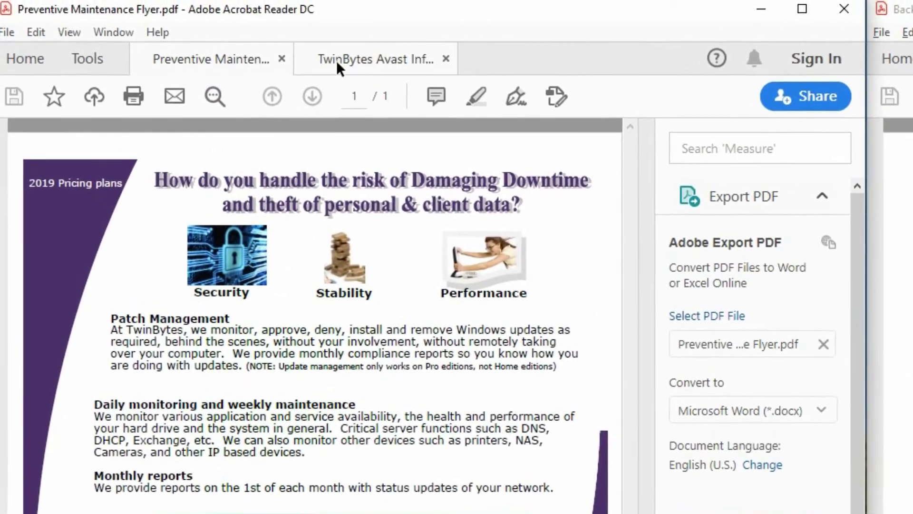
left_click(335, 59)
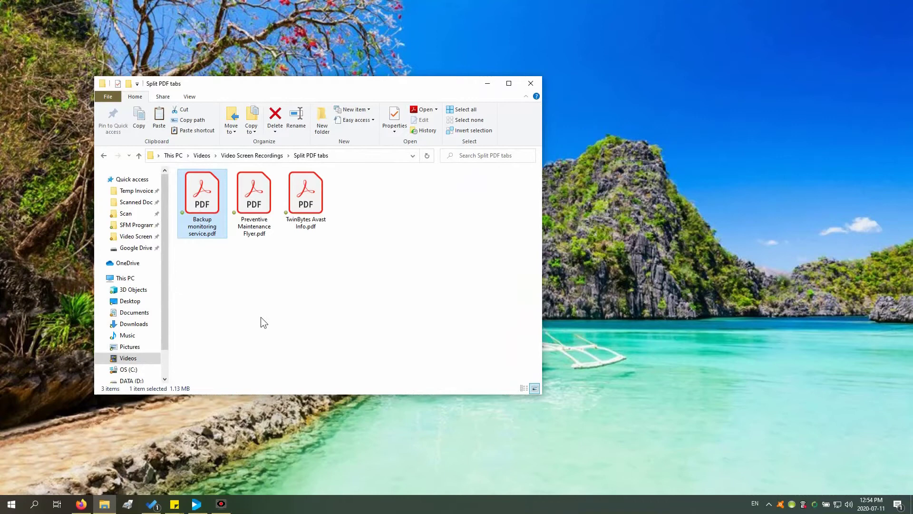
Open Backup monitoring service.pdf and Preventive Maintenance Flyer.pdf, then compare their two tabs.
double_click(203, 208)
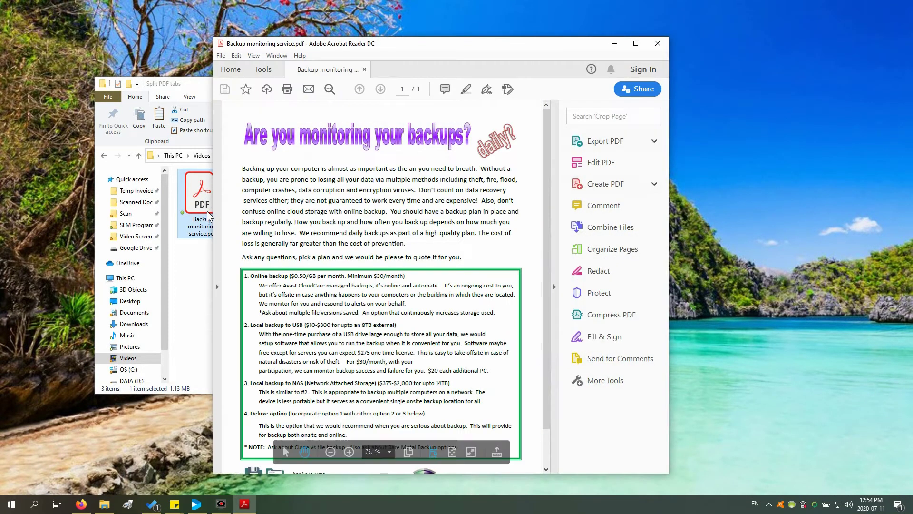
left_click_drag(299, 45, 355, 23)
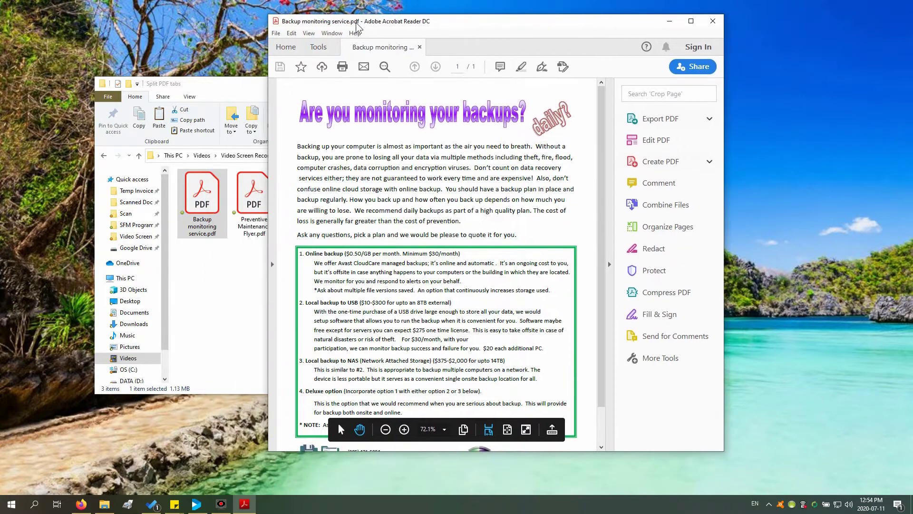
left_click(249, 201)
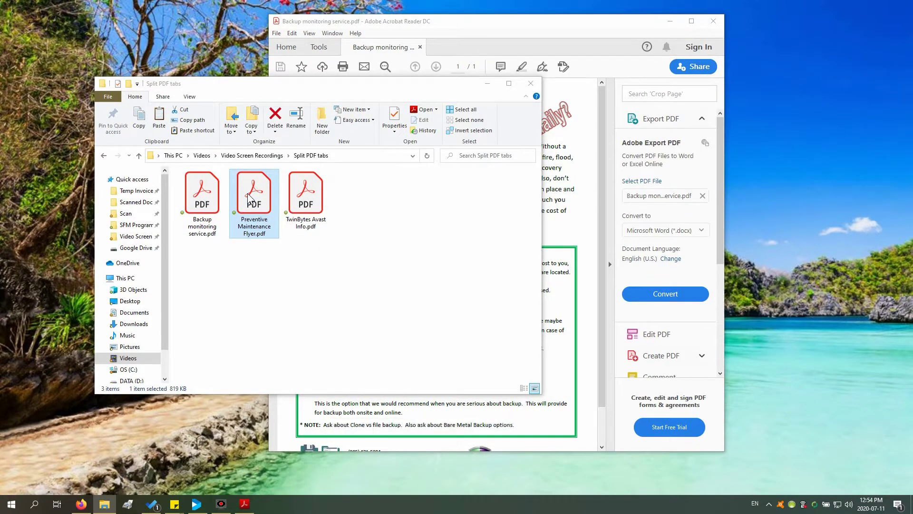
double_click(250, 197)
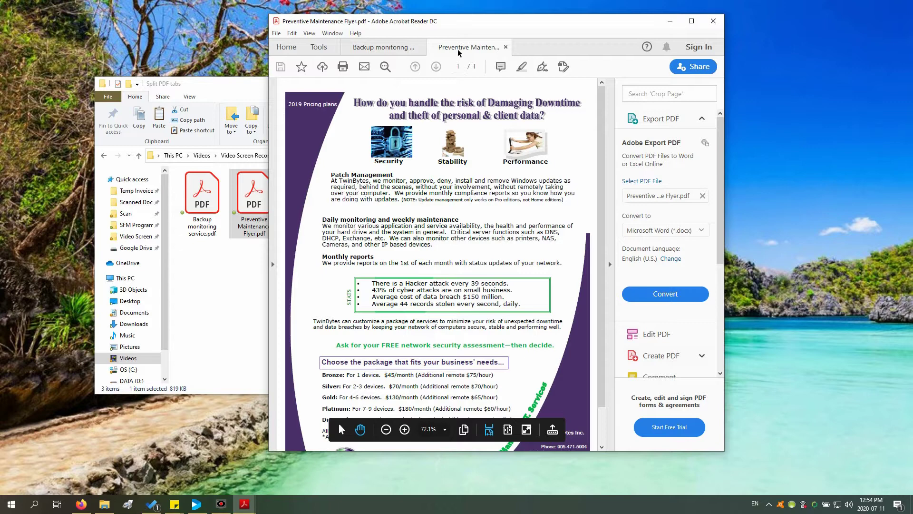
left_click(383, 48)
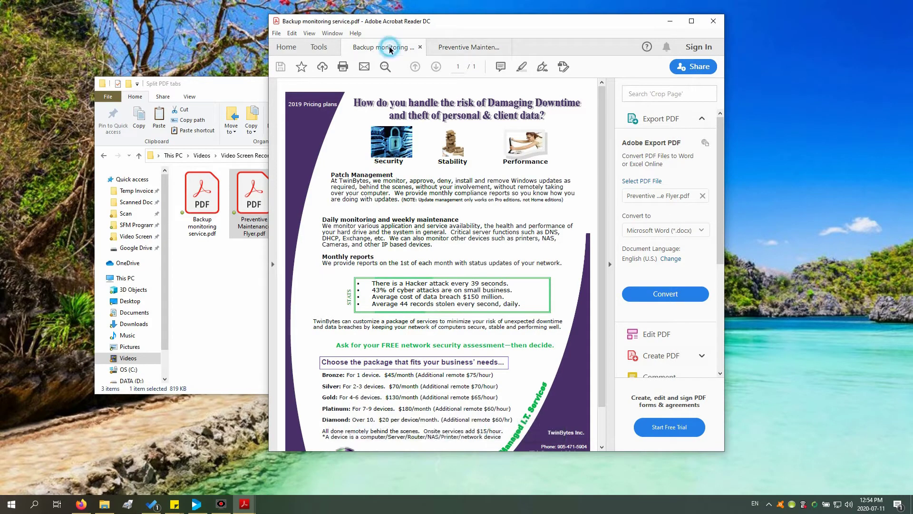
left_click(453, 48)
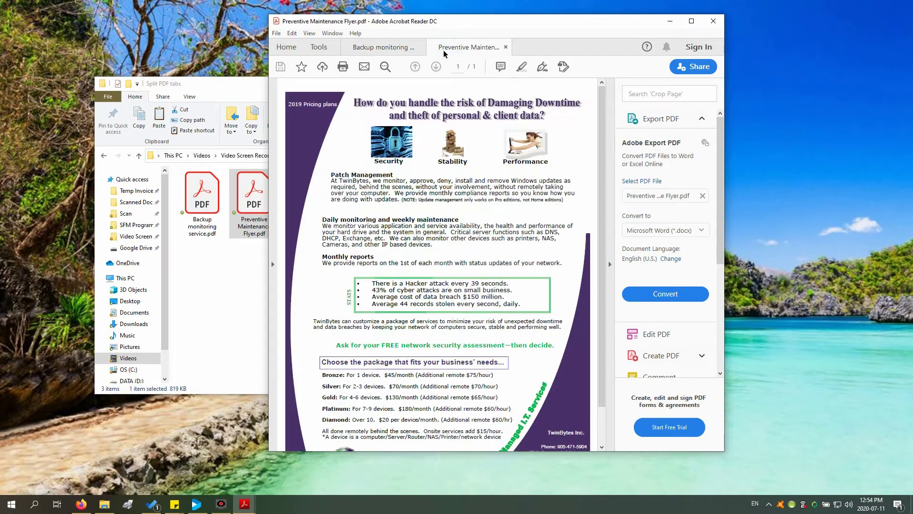
Pull the Backup monitoring tab out into its own Acrobat window.
left_click(378, 46)
left_click(442, 46)
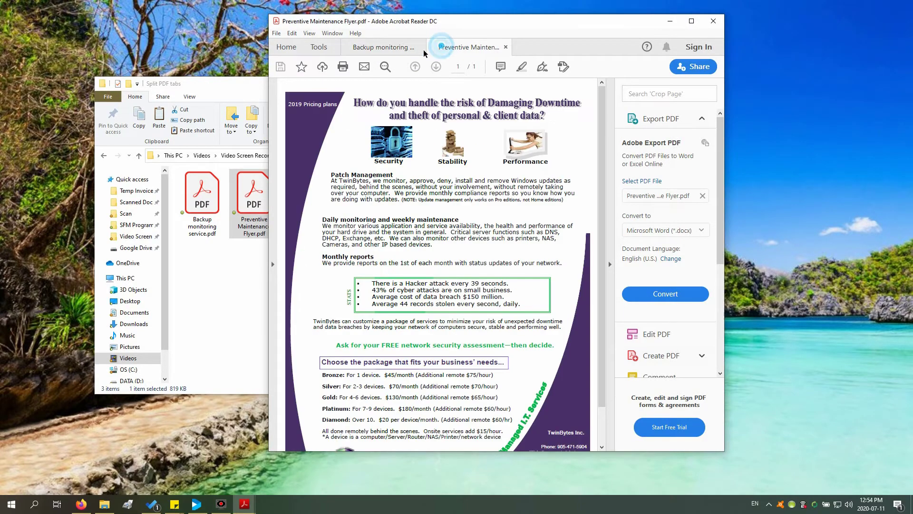
left_click(398, 47)
left_click_drag(398, 47, 188, 44)
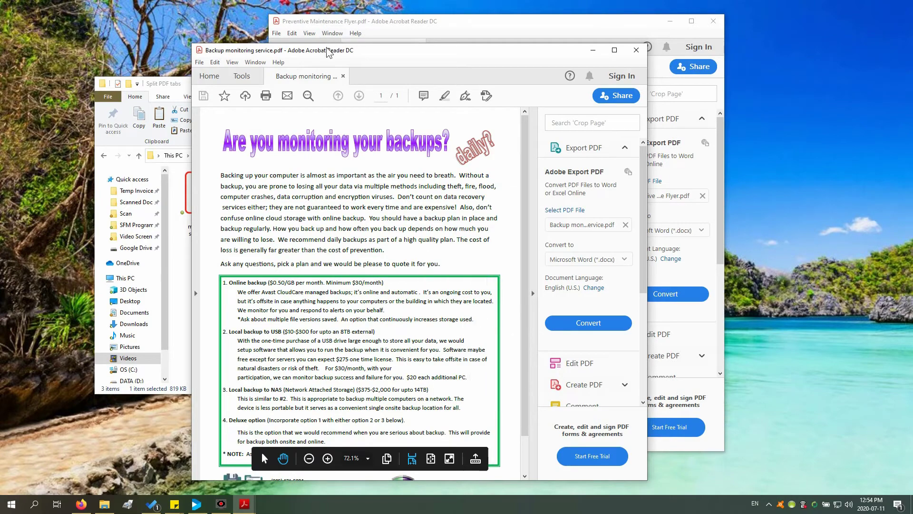
Snap Preventive Maintenance Flyer to the right half and Backup monitoring to the left half.
left_click(333, 32)
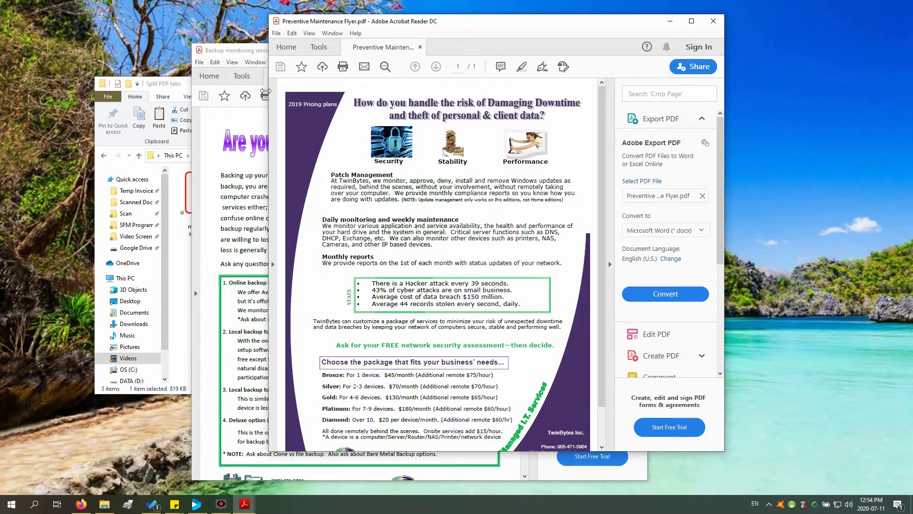
mouse_move(486, 18)
left_mouse_down()
mouse_move(800, 92)
mouse_move(911, 101)
left_mouse_up()
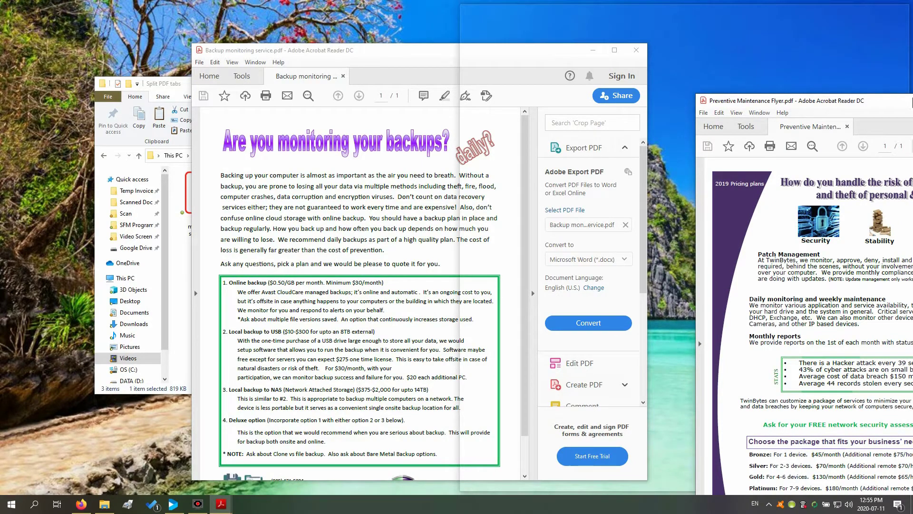
left_click_drag(911, 102, 910, 101)
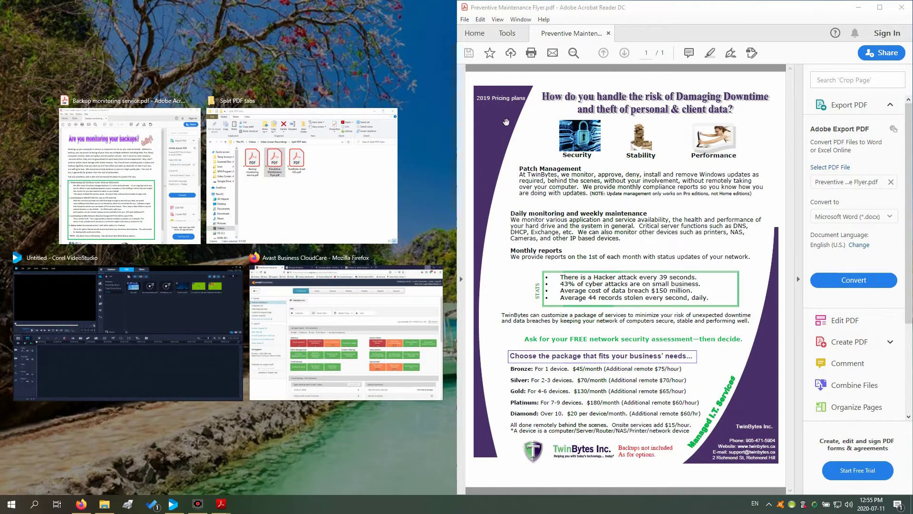
left_click(106, 146)
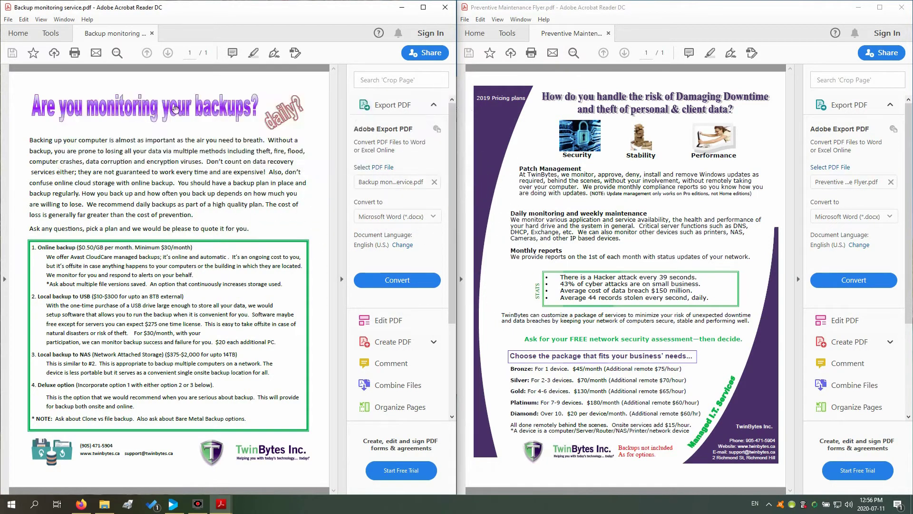
left_click(560, 141)
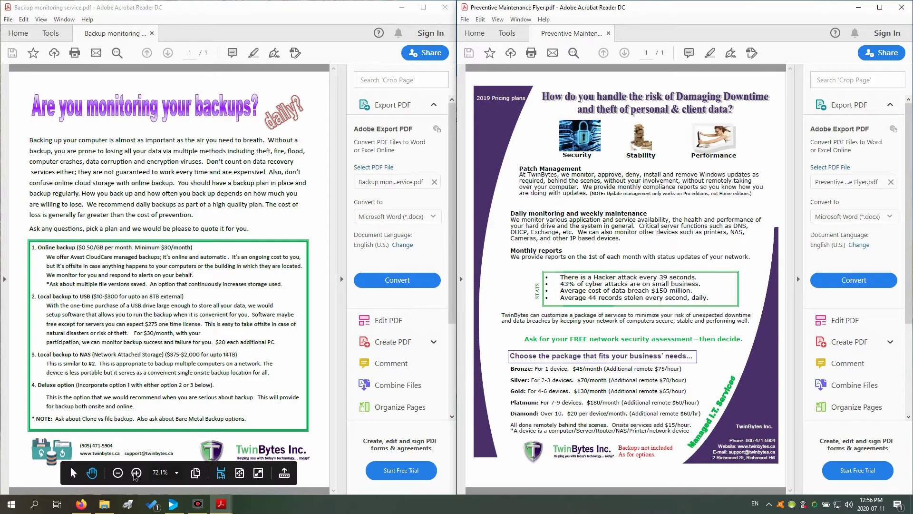
left_click(105, 505)
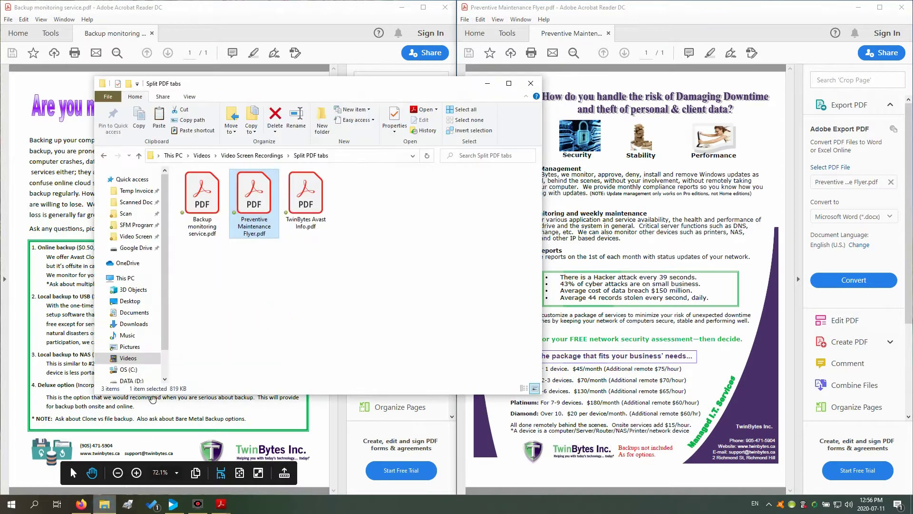
double_click(300, 208)
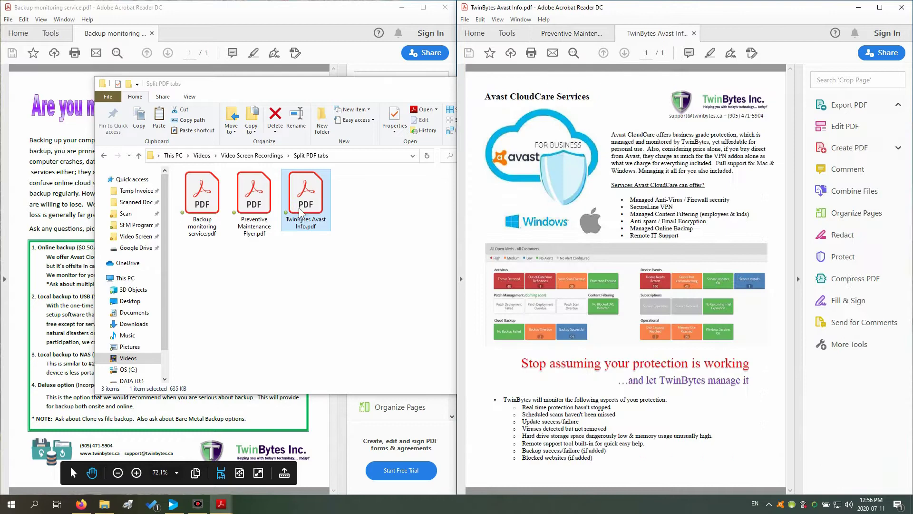
left_click(571, 33)
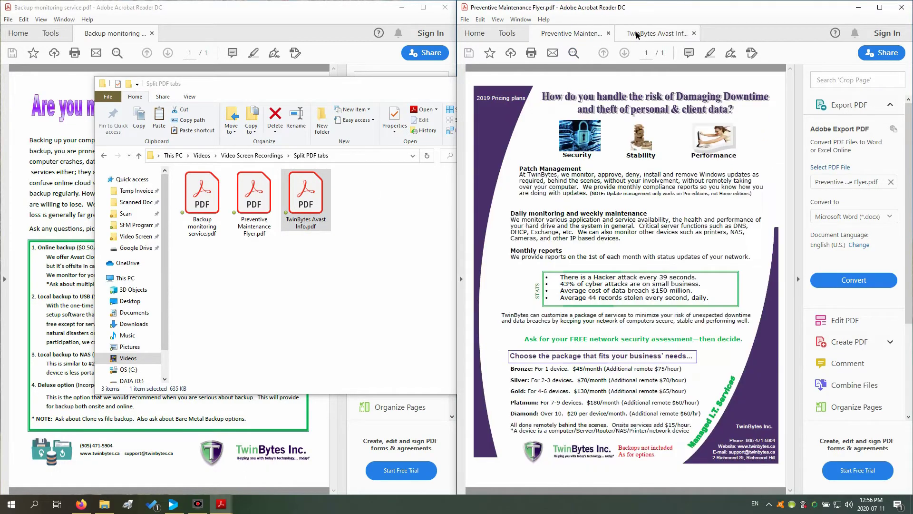
left_click(656, 33)
left_click(332, 16)
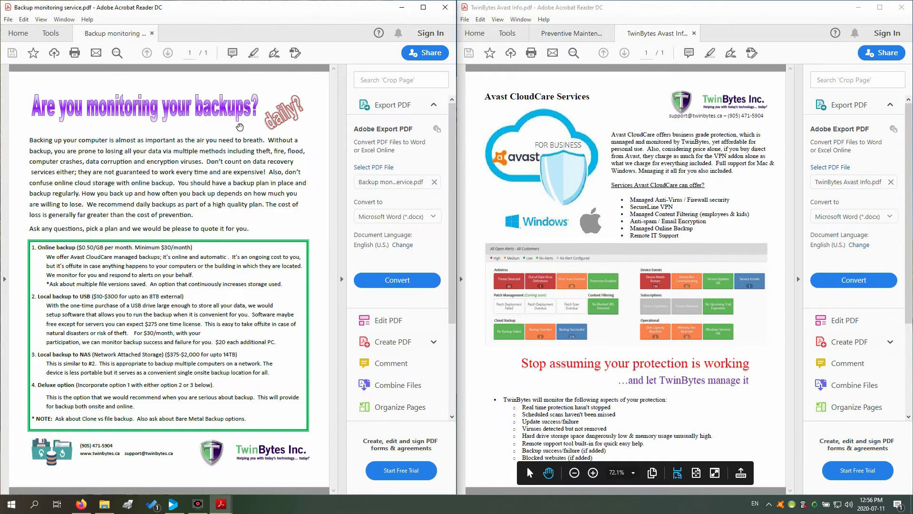
left_click(573, 34)
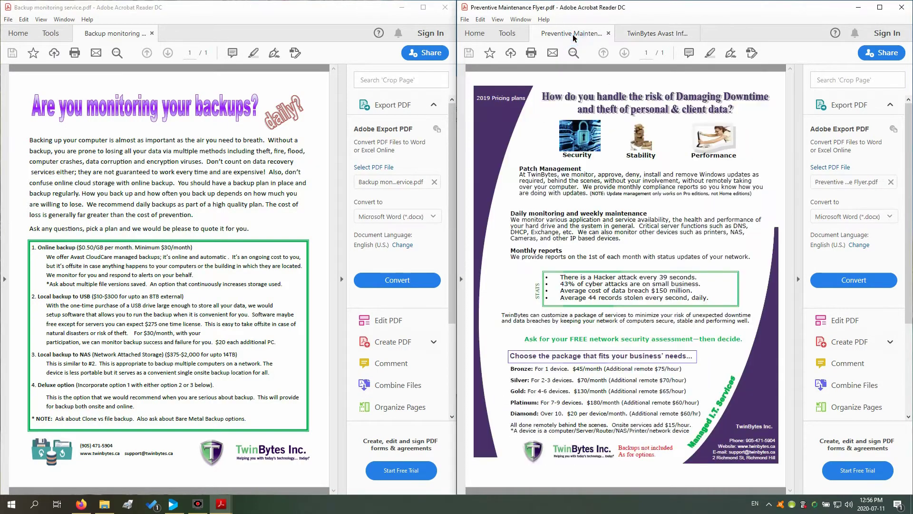
left_click(639, 35)
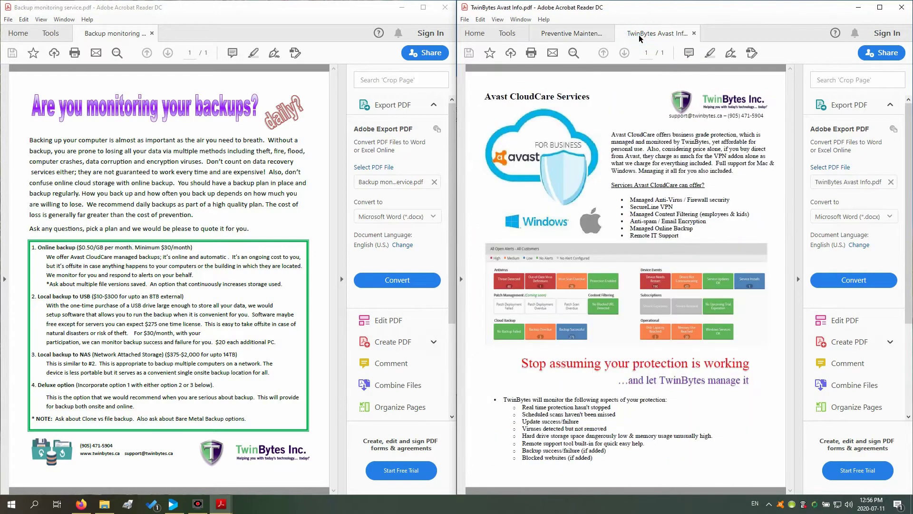
left_click(583, 36)
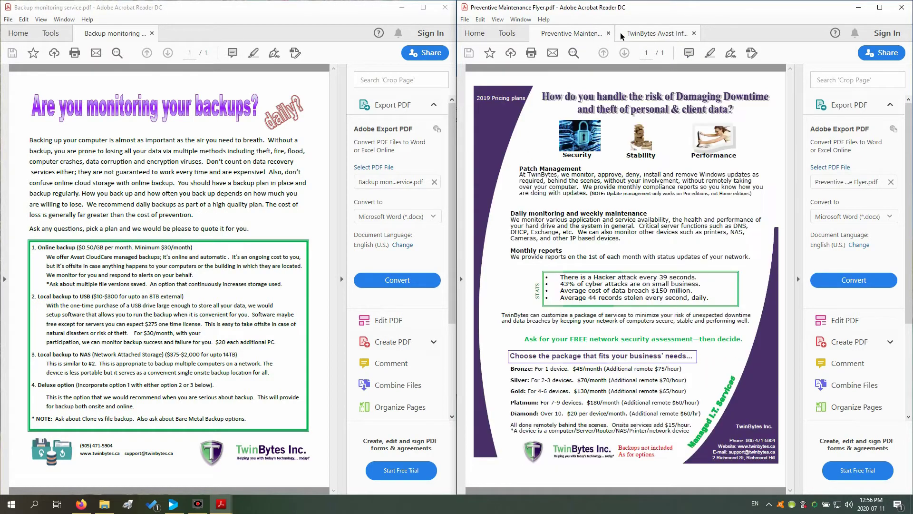
left_click(623, 34)
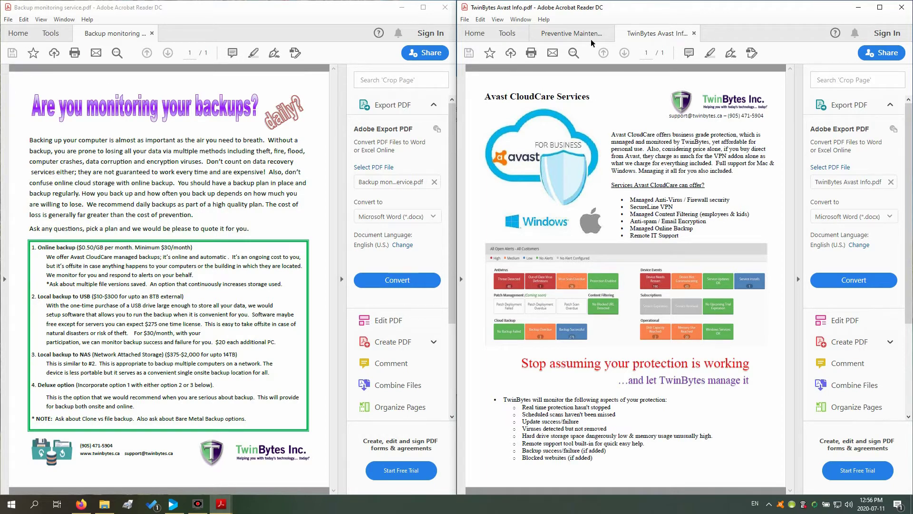
Close the Avast Info tab and uncheck 'Open documents as new tabs in the same window' in General preferences.
left_click(696, 34)
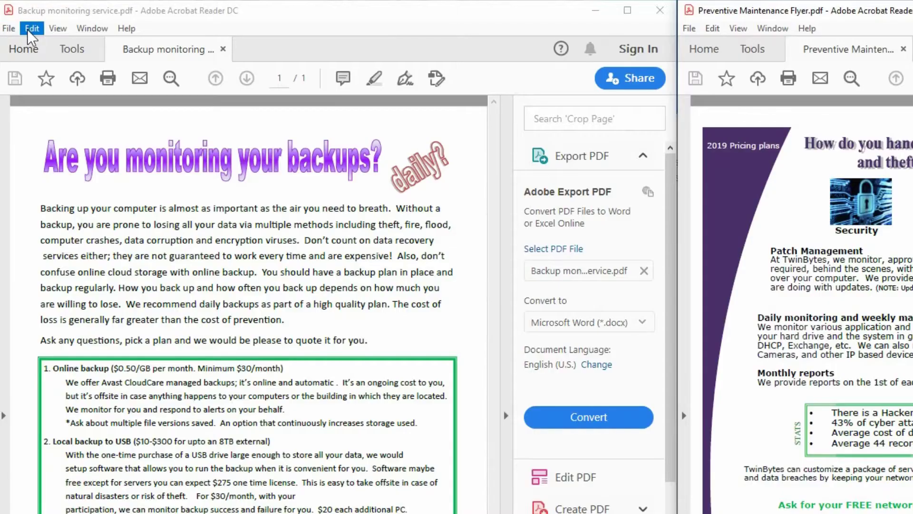
left_click(32, 28)
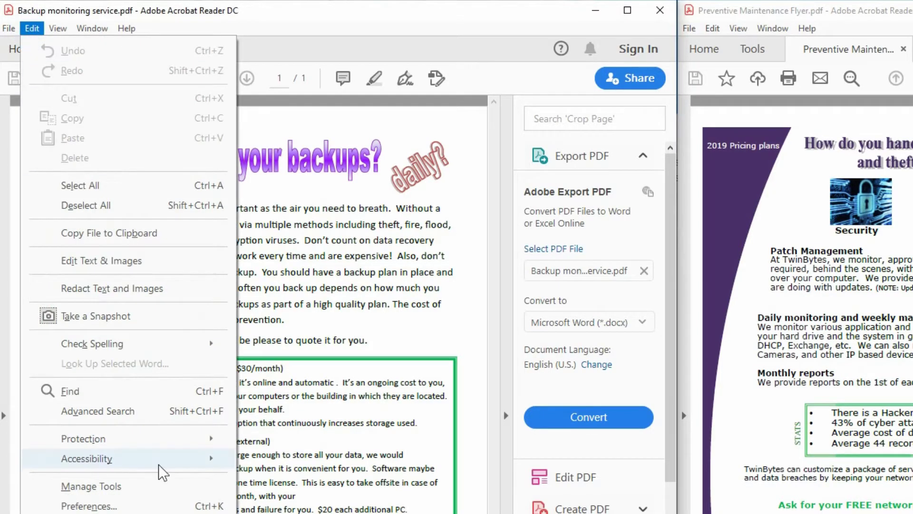
left_click(89, 505)
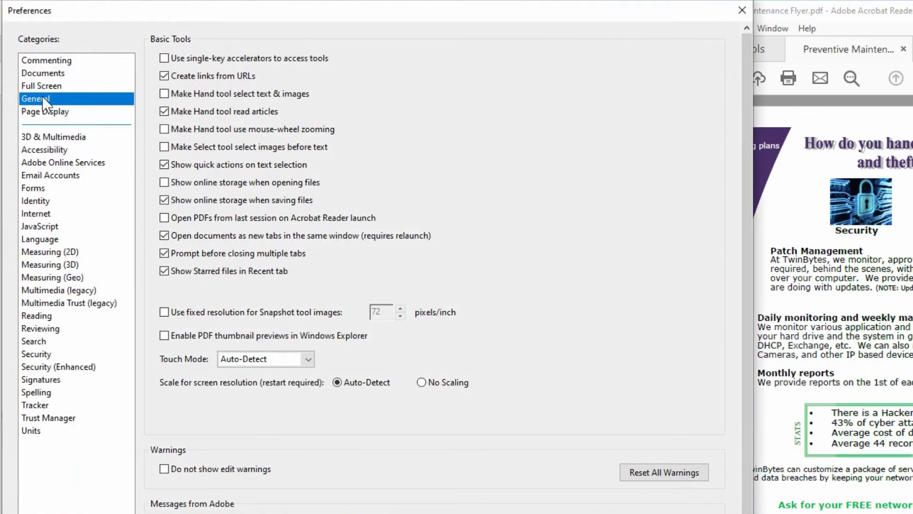
left_click(47, 60)
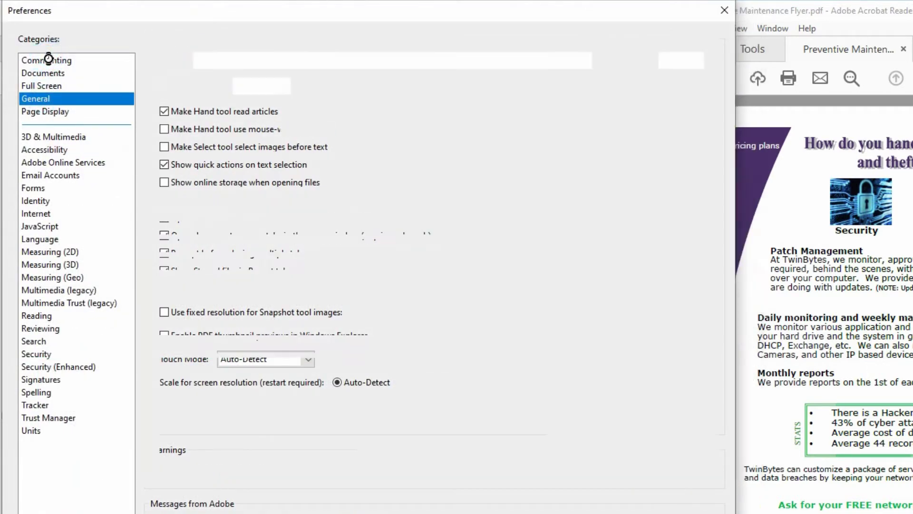
left_click(39, 99)
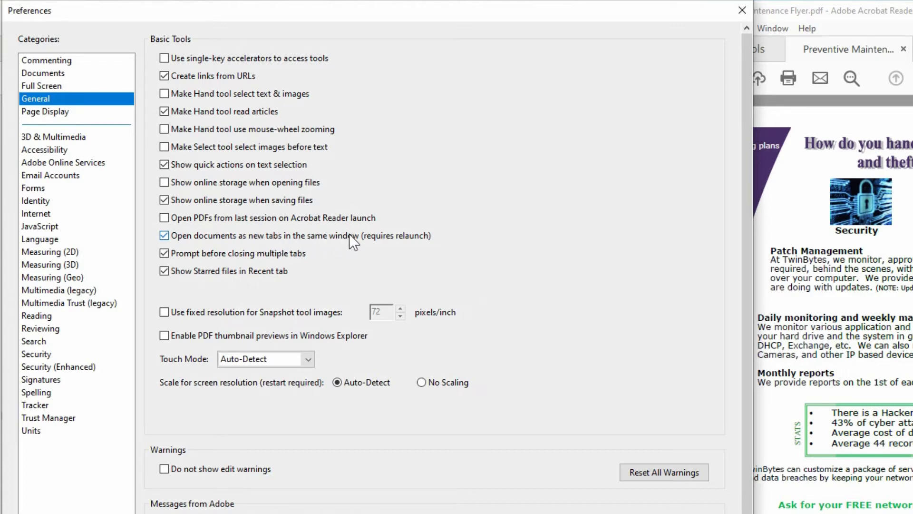
left_click(165, 235)
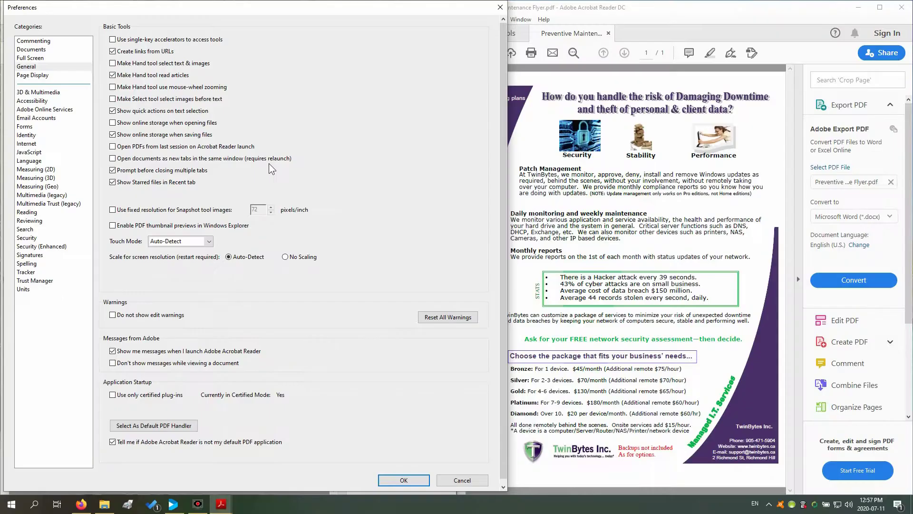
Confirm the preferences, open TwinBytes Avast Info.pdf once, then close all Acrobat windows.
left_click(403, 480)
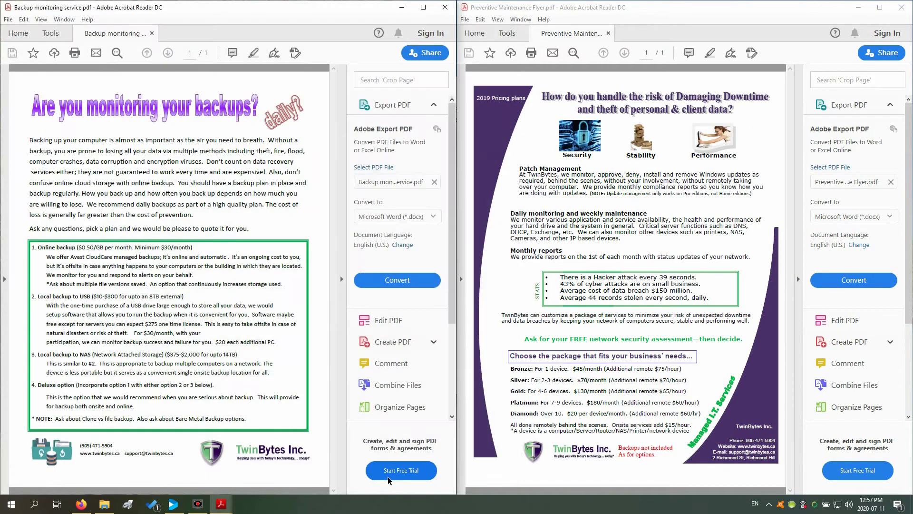
left_click(104, 504)
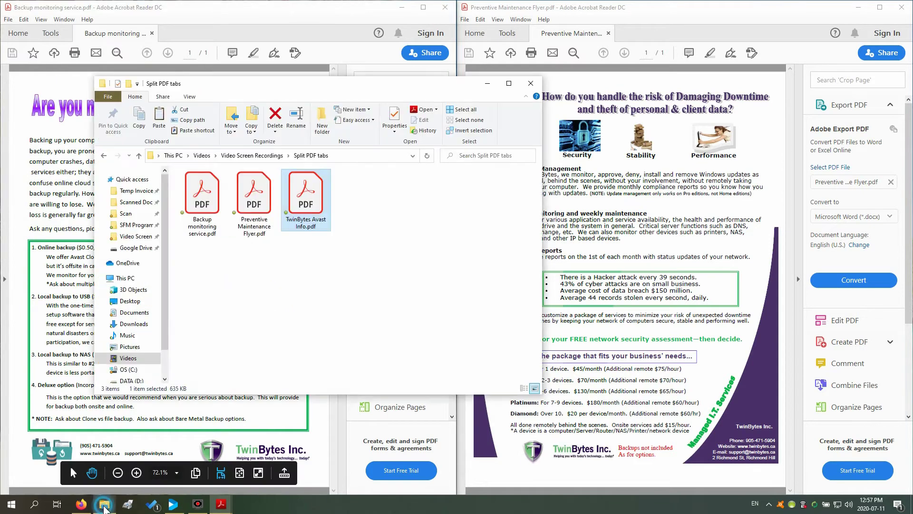
double_click(296, 207)
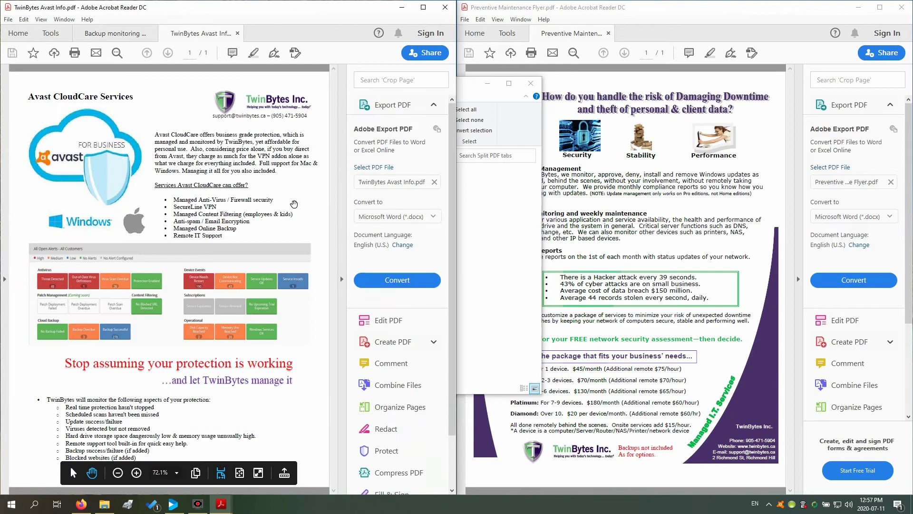
left_click(237, 33)
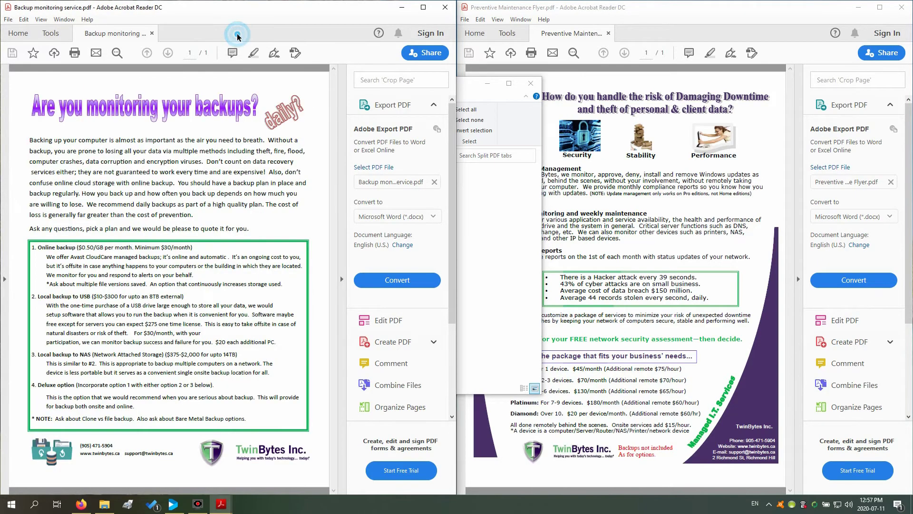
left_click(153, 34)
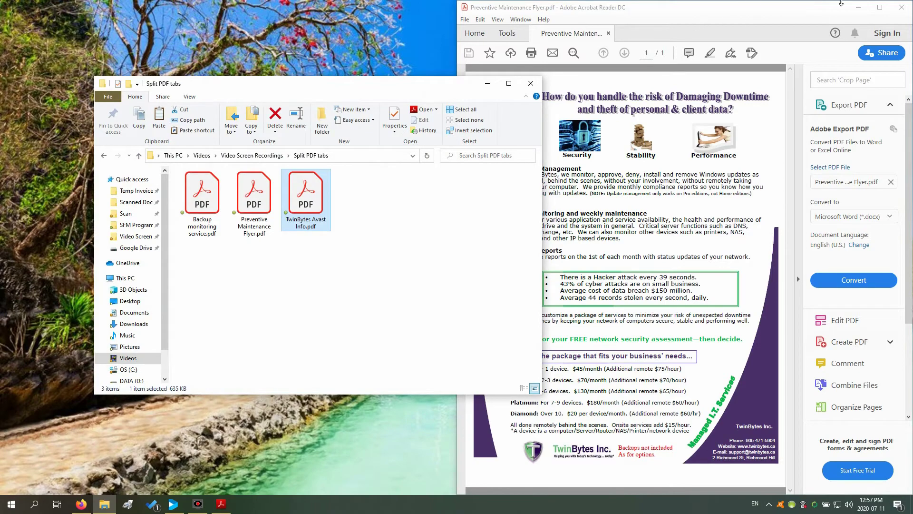
left_click(892, 8)
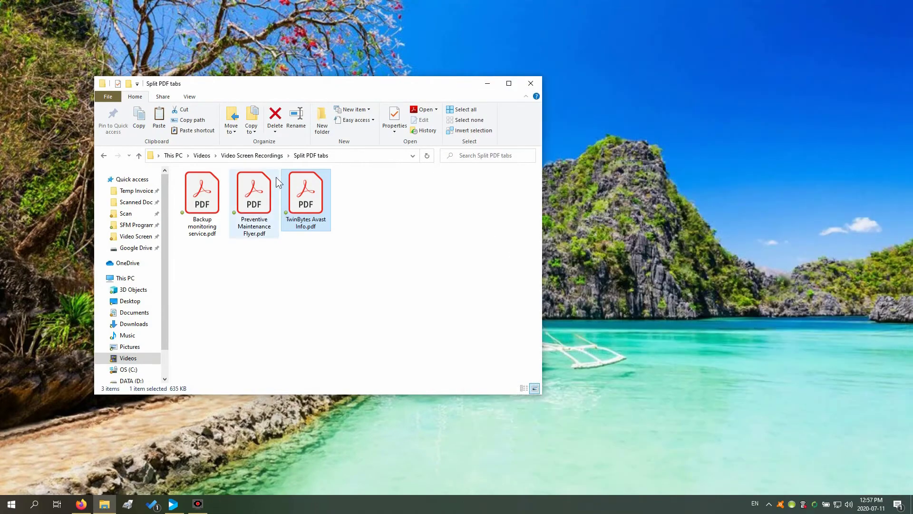
Open Backup monitoring, Preventive Maintenance Flyer and Avast Info in separate windows, repositioning Avast Info.
double_click(196, 189)
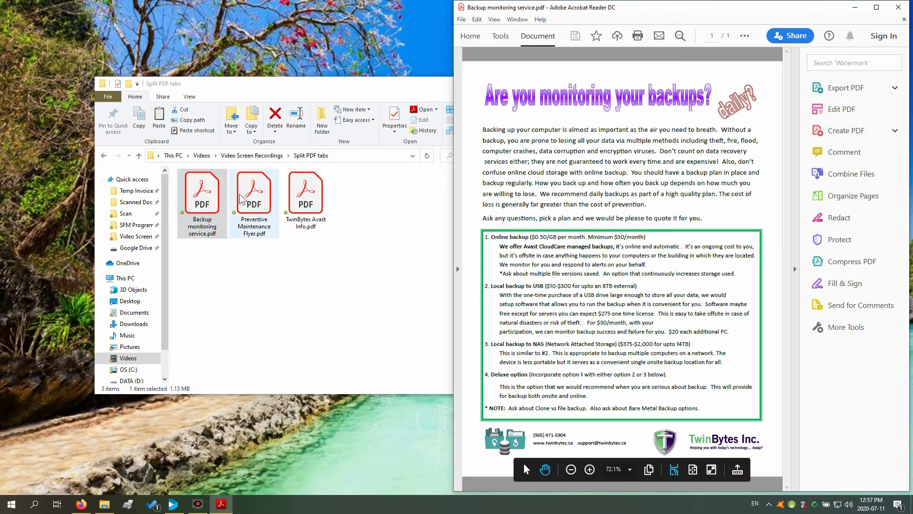
double_click(254, 200)
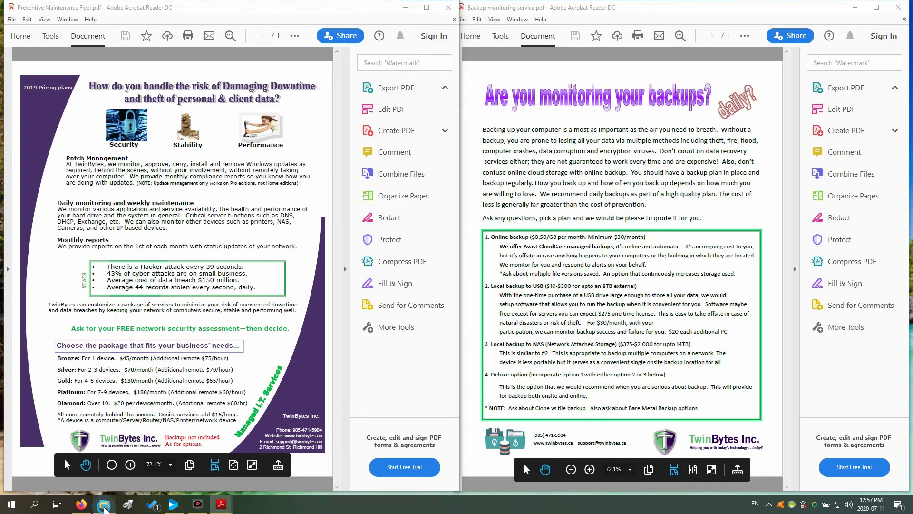
left_click(103, 505)
double_click(312, 191)
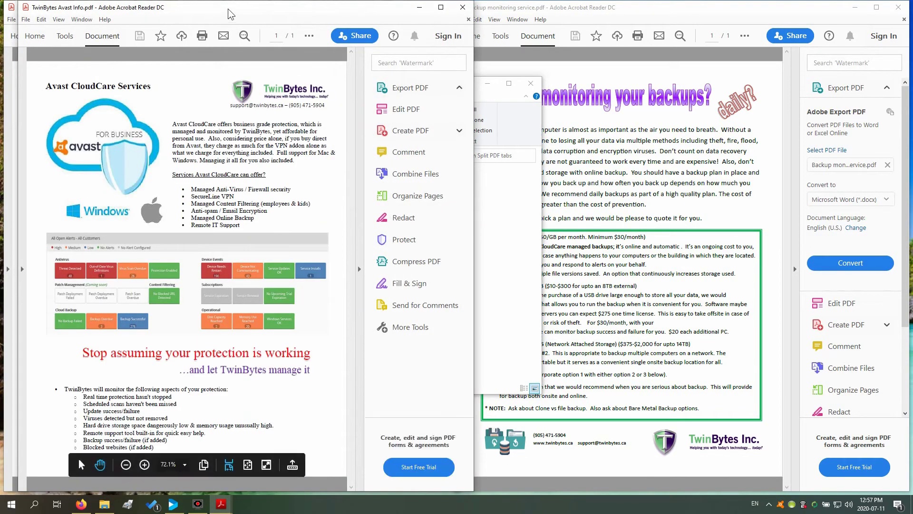
mouse_move(228, 8)
left_mouse_down()
mouse_move(391, 109)
mouse_move(421, 178)
left_mouse_up()
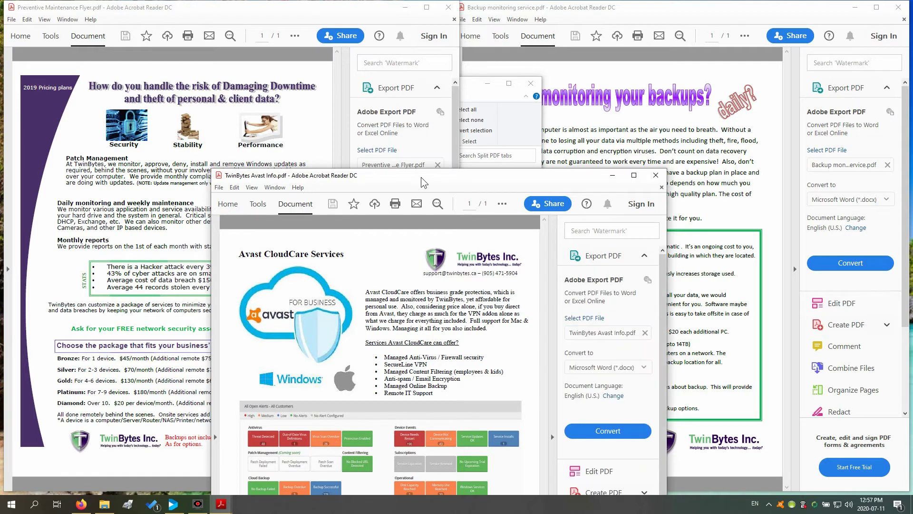
mouse_move(422, 177)
left_mouse_down()
mouse_move(369, 19)
mouse_move(376, 76)
mouse_move(369, 149)
mouse_move(363, 68)
left_mouse_up()
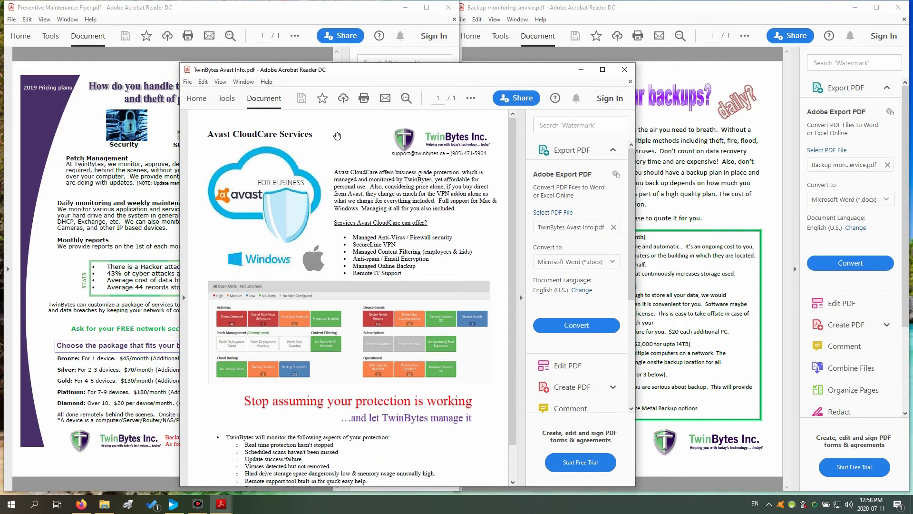